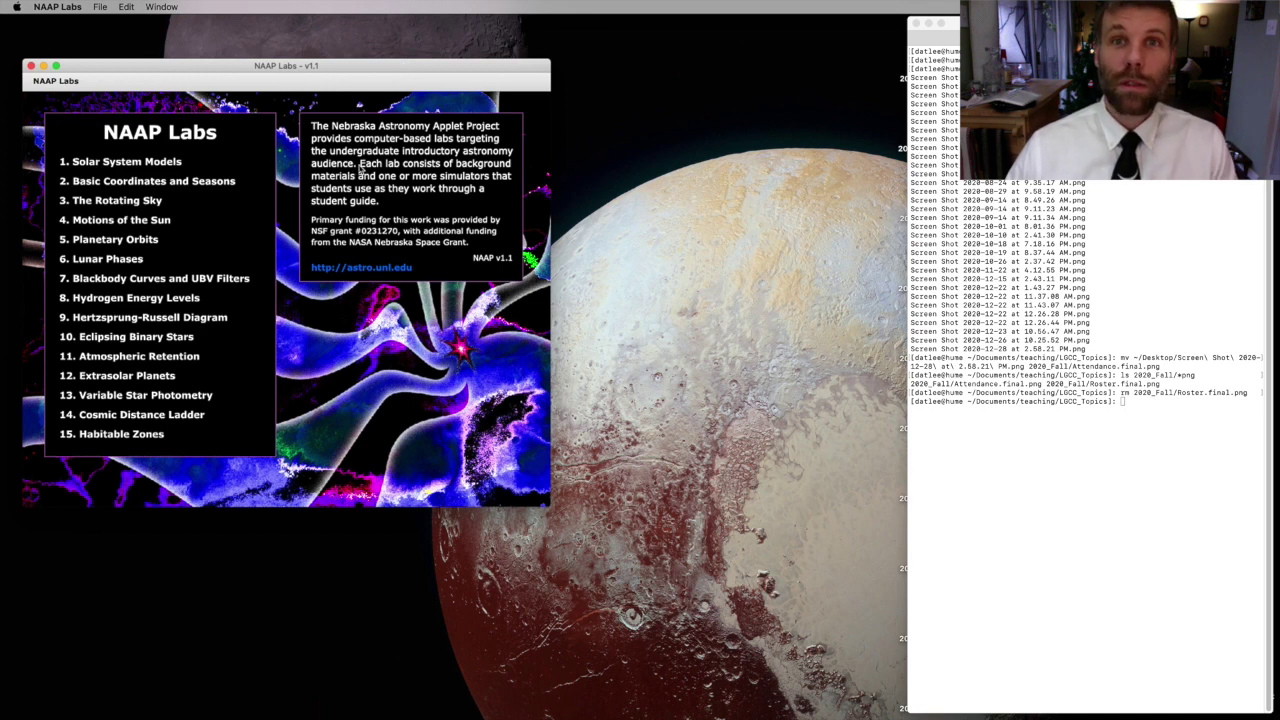
Step: Launch the Lunar Phase Simulator from Lunar Phases, move its window up-left, and minimize the lab index
left_click(112, 260)
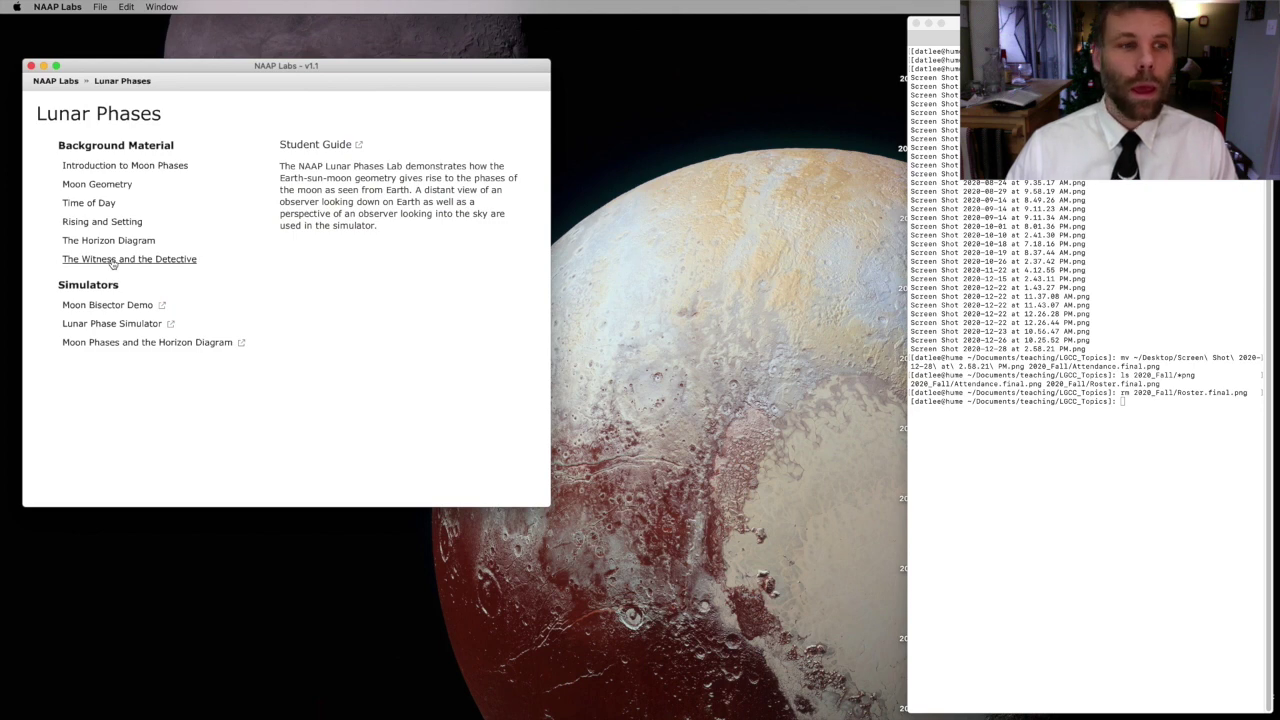
left_click(117, 325)
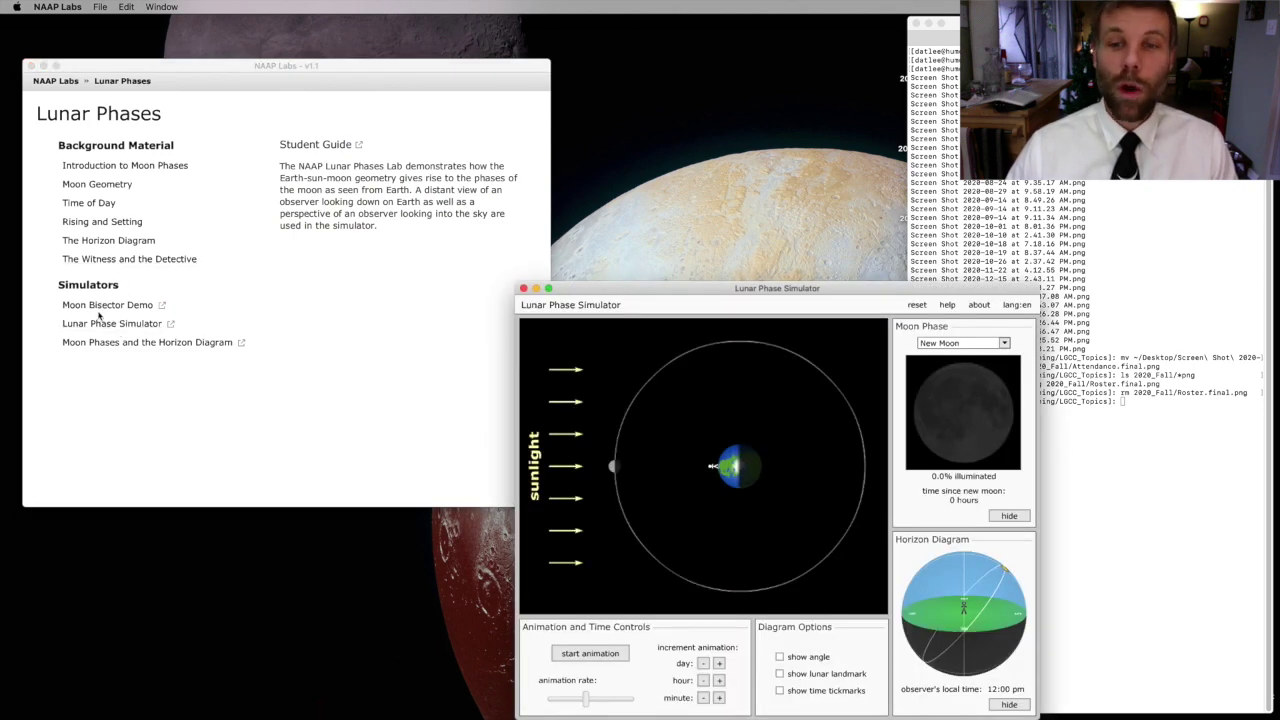
left_click_drag(646, 288, 486, 82)
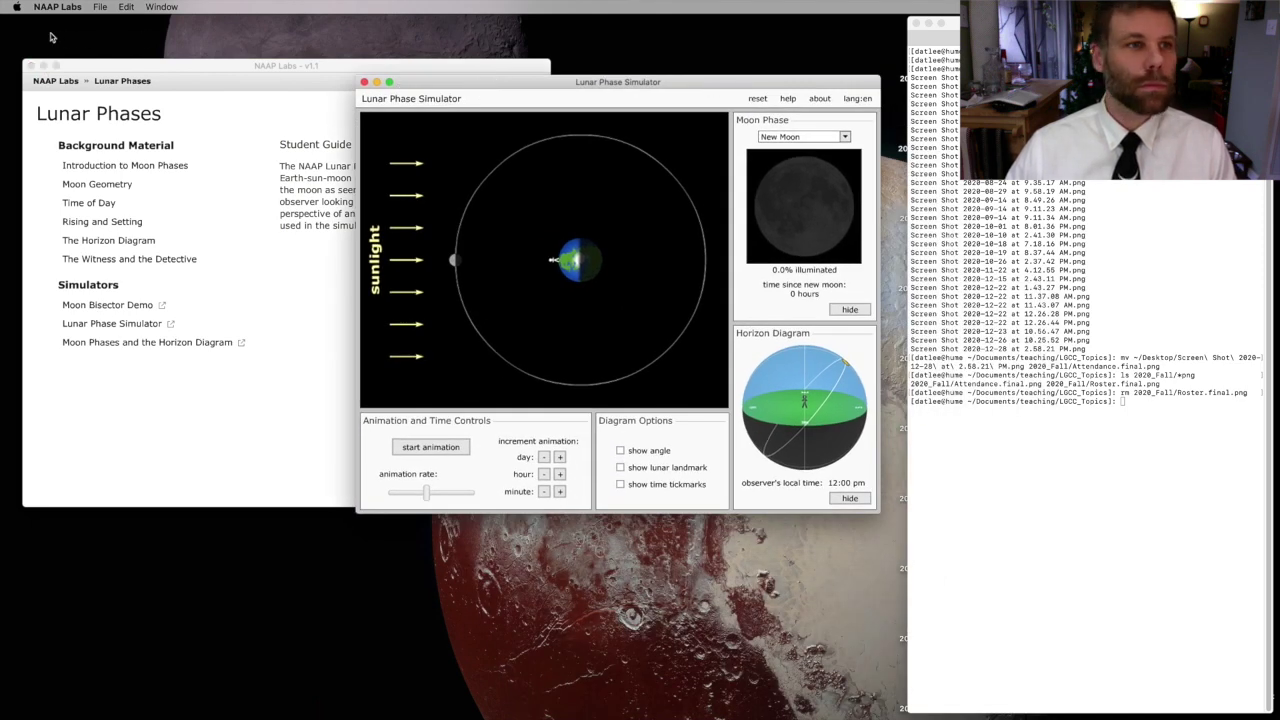
left_click(42, 65)
left_click_drag(700, 84, 617, 57)
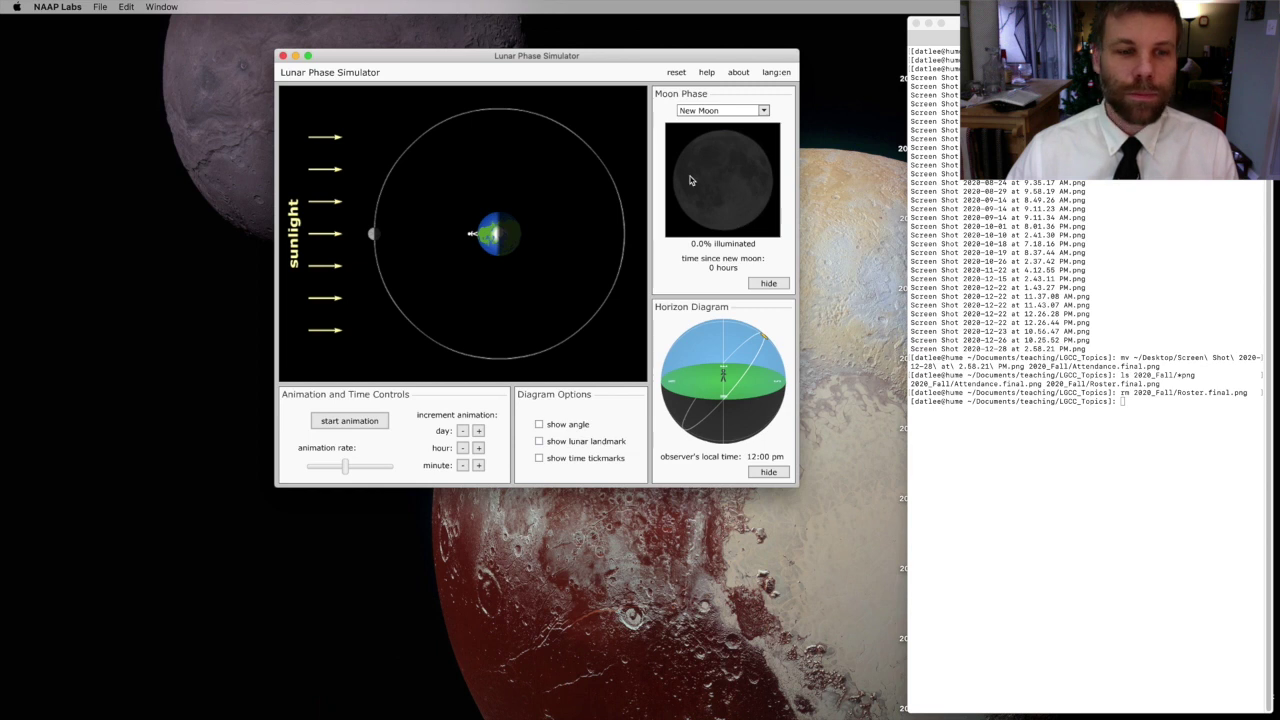
Step: Raise the animation rate slightly and start the Moon orbiting from new moon toward full moon
left_click_drag(346, 472, 352, 472)
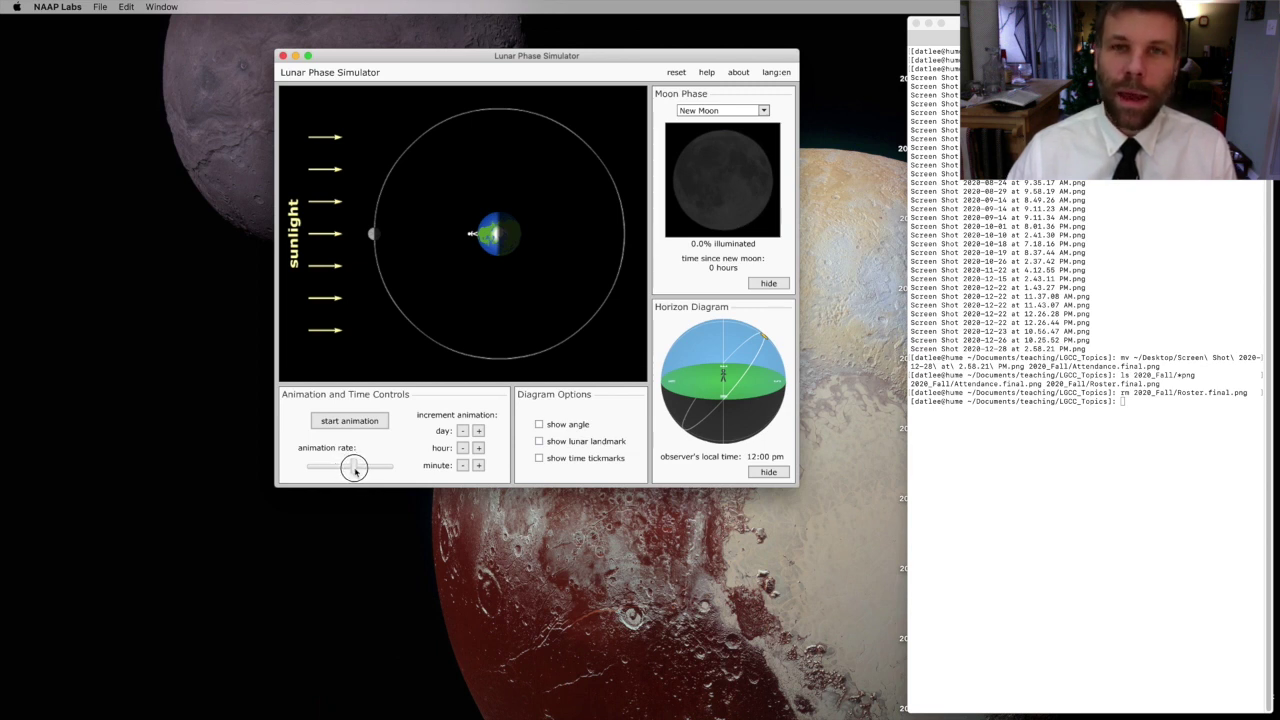
left_click_drag(352, 472, 353, 473)
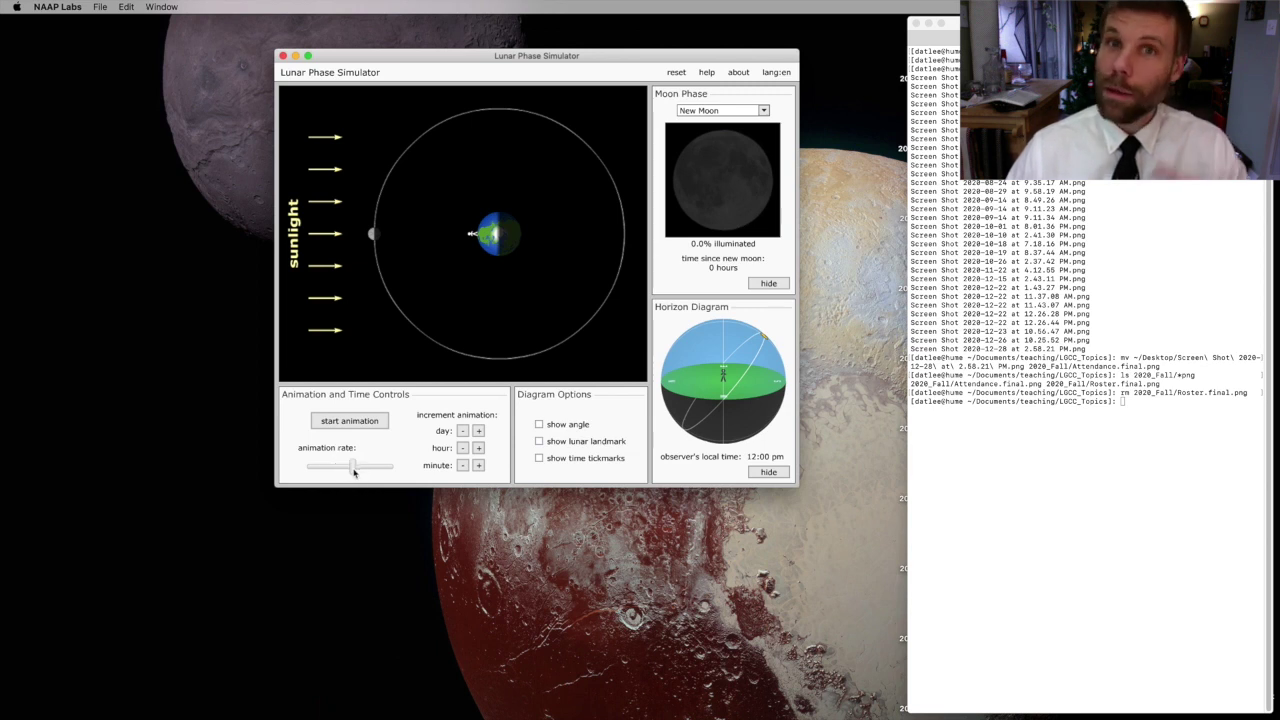
left_click(338, 421)
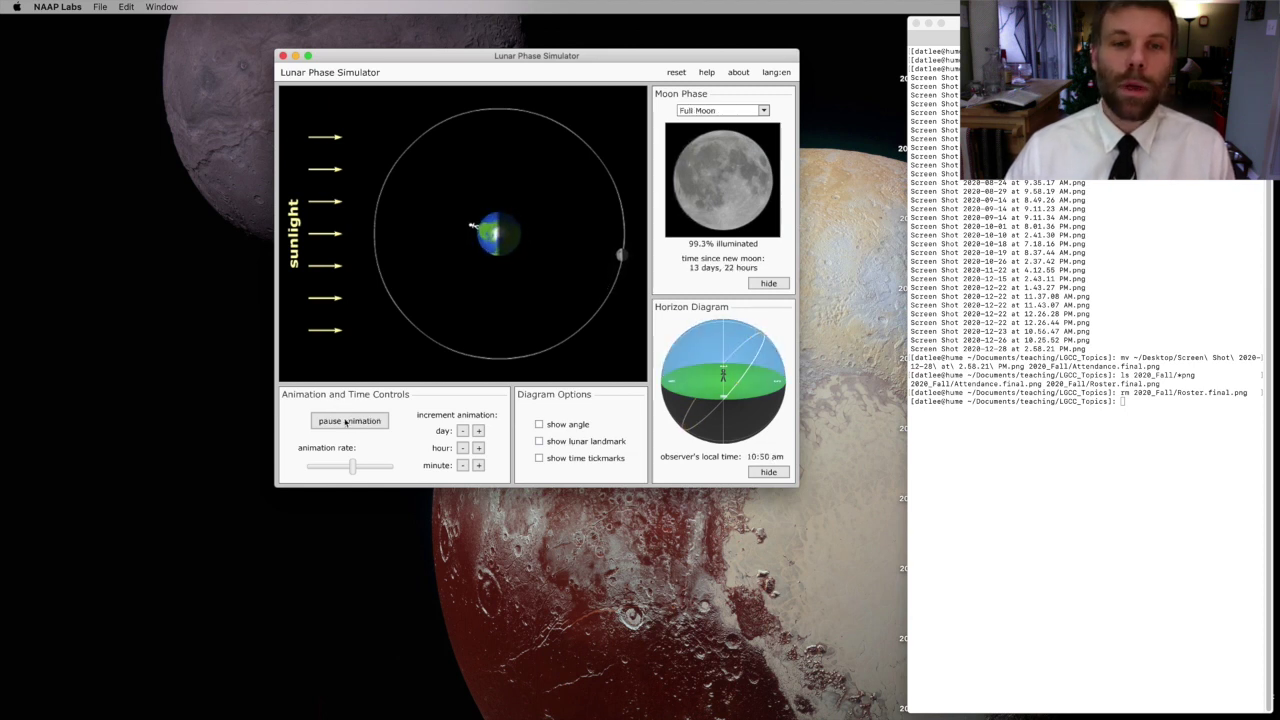
Step: Pause the animation at full moon, 100.0% illuminated, 14 days 18 hours
left_click(346, 421)
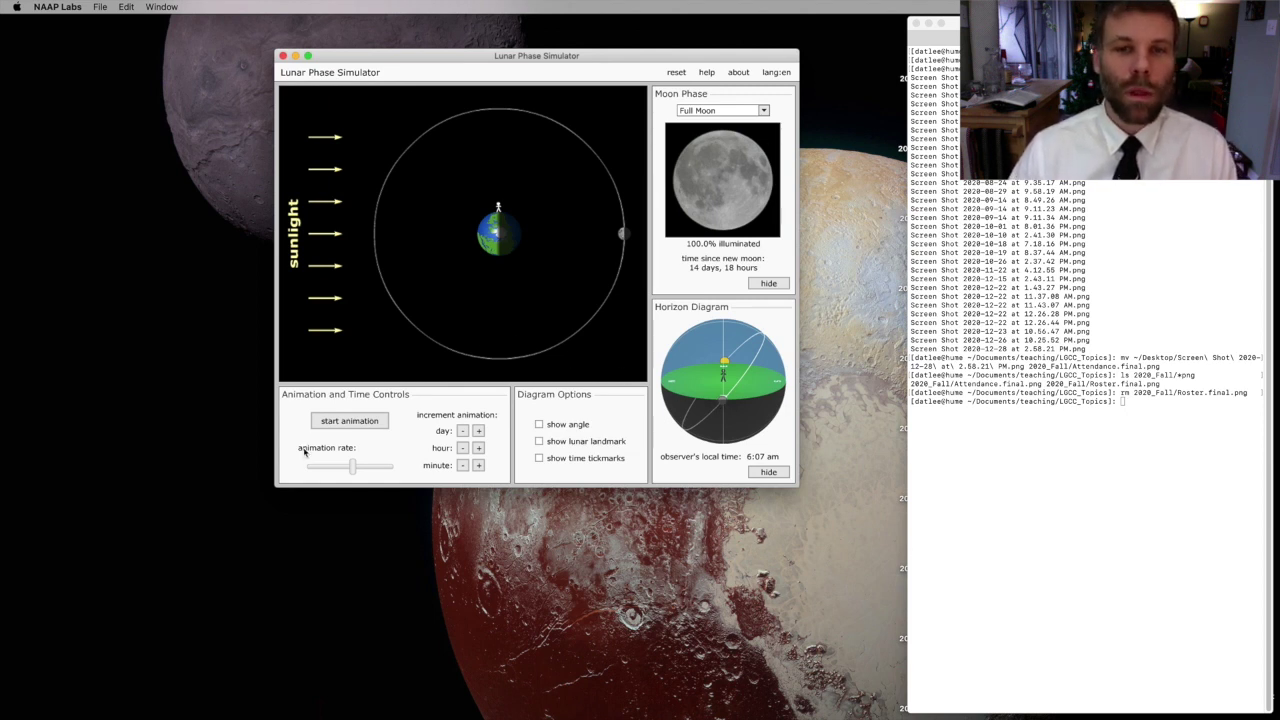
Step: Resume the animation so the Moon continues its orbit past full moon
left_click(346, 421)
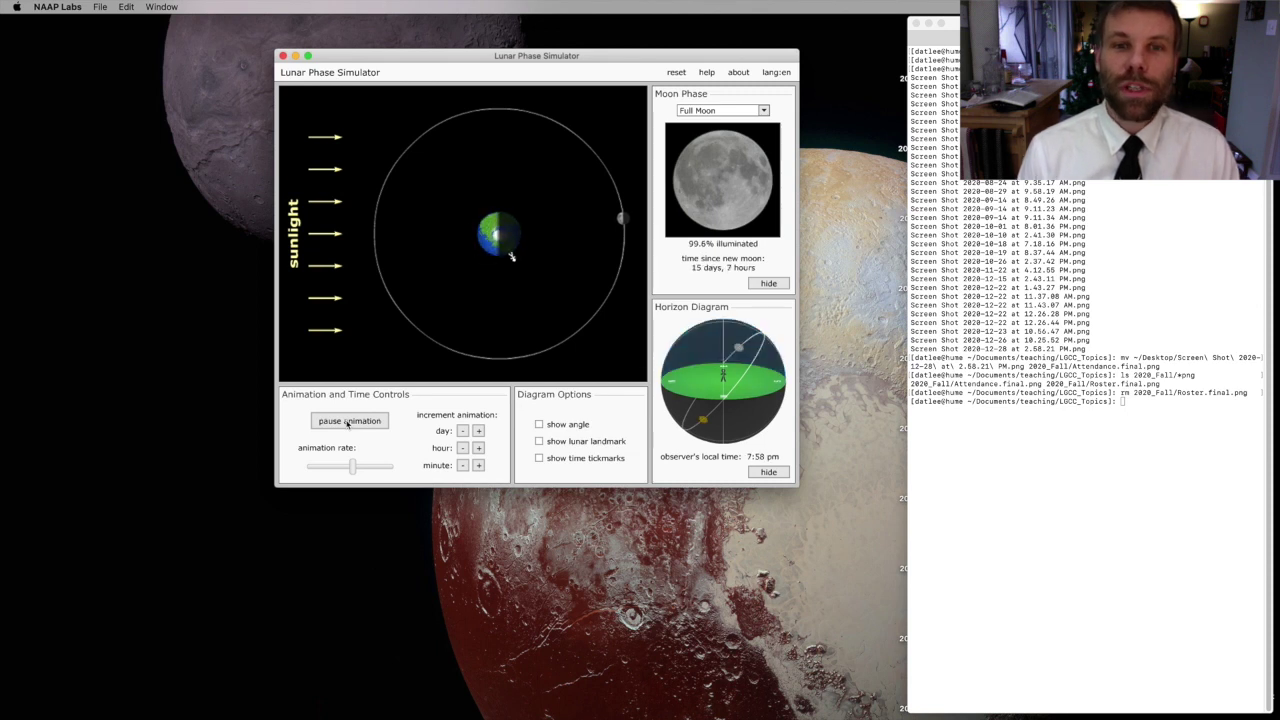